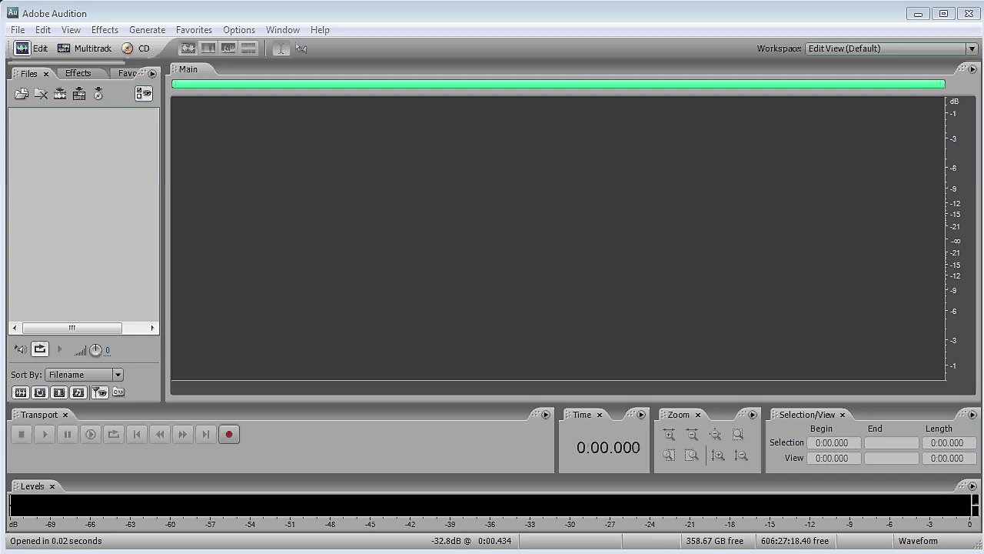
Step: Browse the Effects menu and close it without applying anything
click(96, 31)
mouse_move(246, 195)
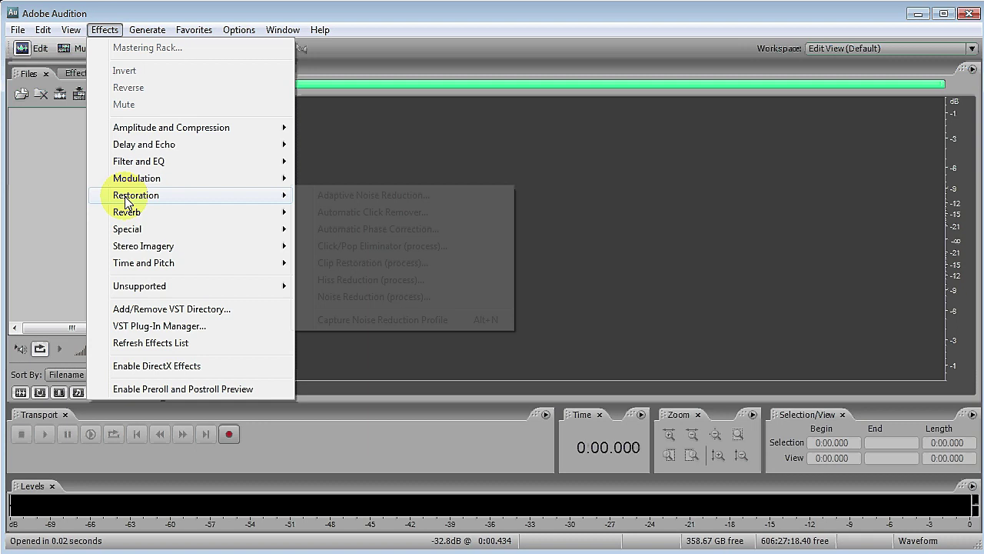
click(390, 300)
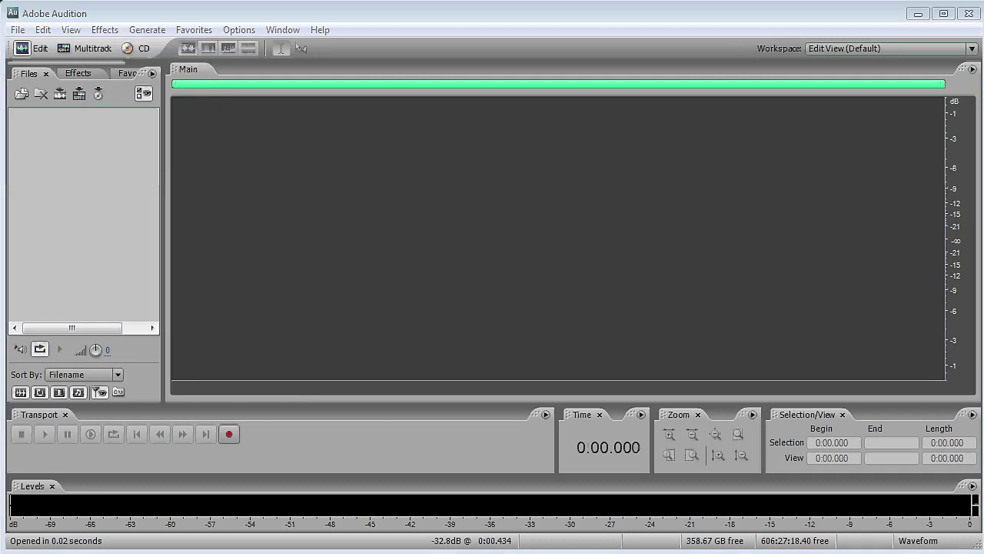
Step: Open 1-Before Repair of Interview Room-2.wav and play it briefly from 0:03.968
click(32, 142)
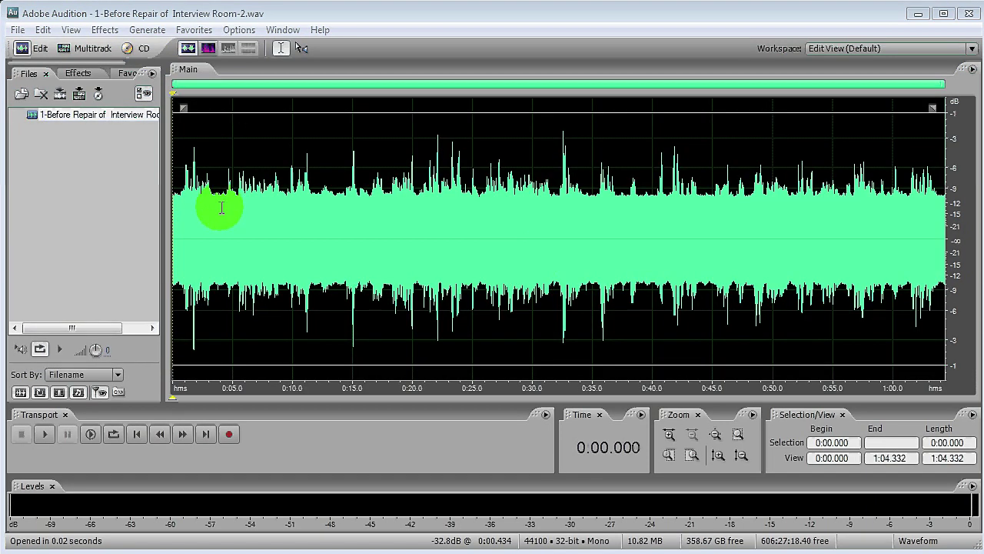
click(220, 207)
key(space)
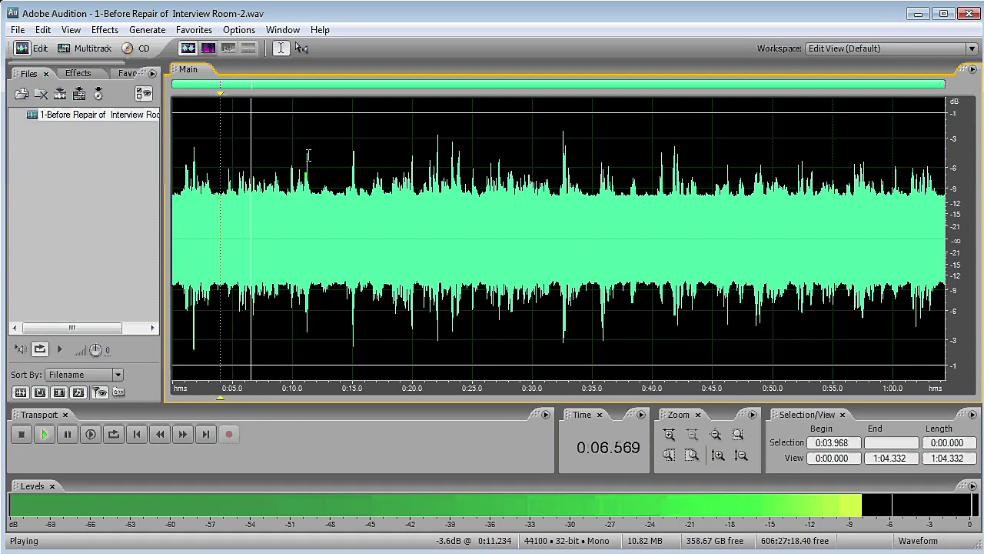
key(space)
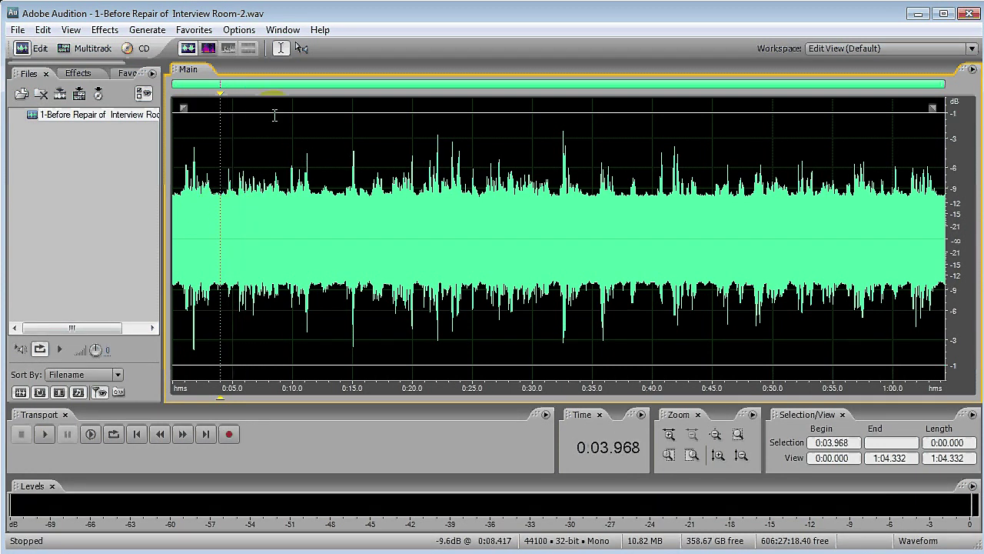
Step: Show the recording as a spectrogram zoomed to 0–400 Hz and play it from 0:11.458
click(207, 48)
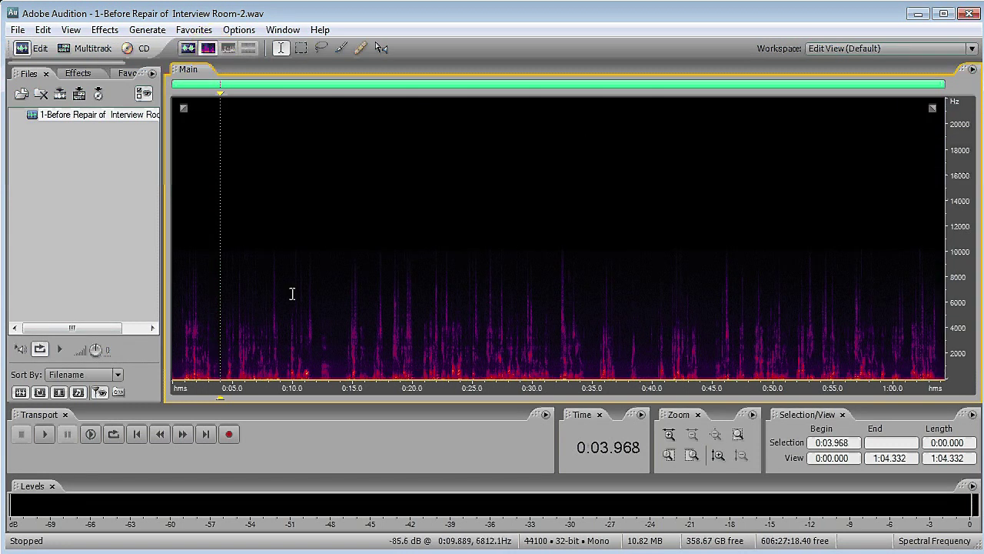
mouse_move(960, 334)
mouse_down()
mouse_move(956, 392)
mouse_move(959, 349)
mouse_up()
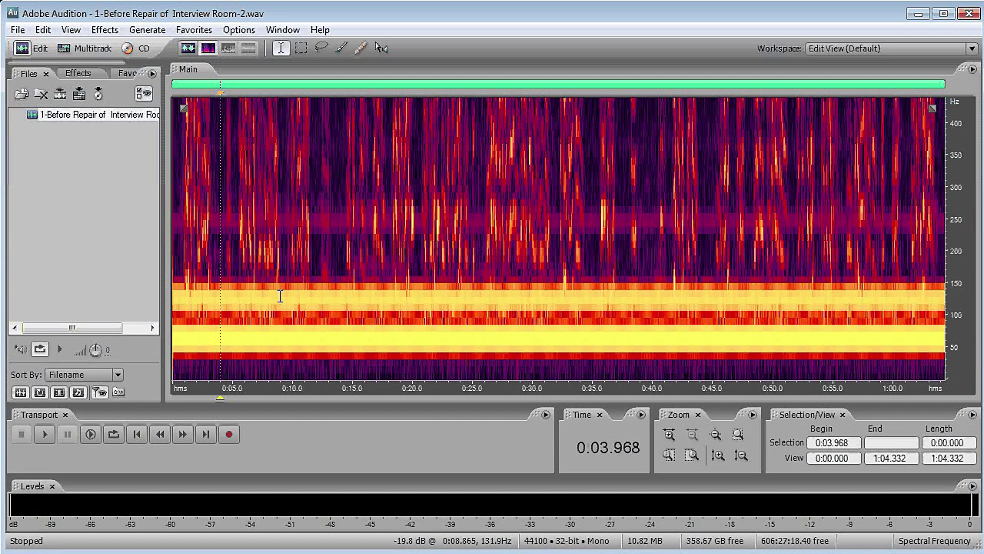
click(309, 293)
key(space)
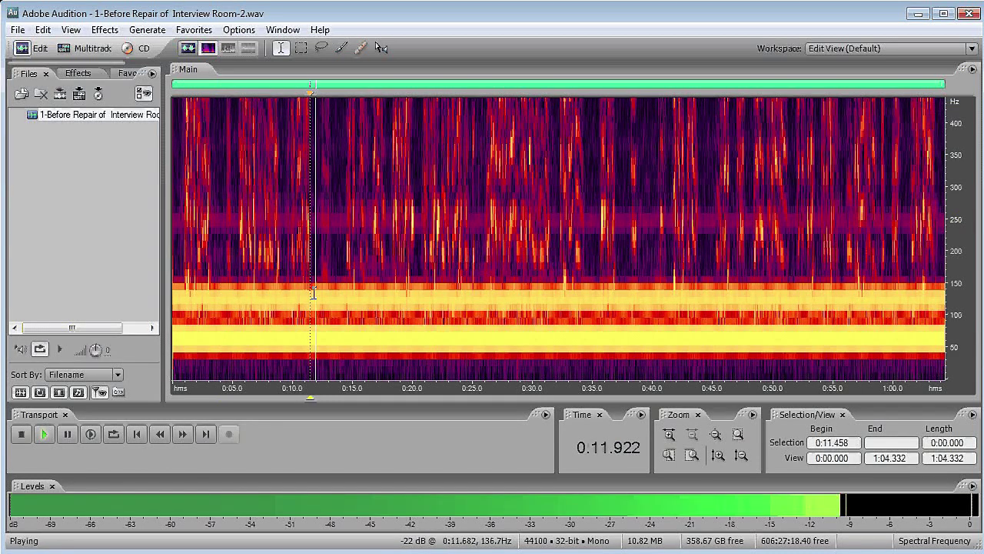
key(space)
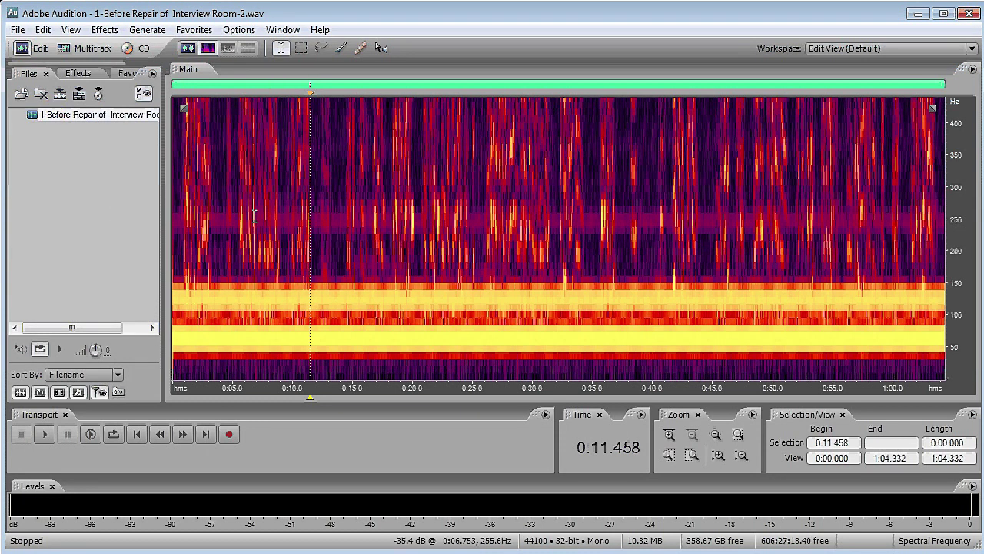
Step: Select the noise-only gap from 0:08.913 to 0:09.344 and play it three times
scroll(435, 266, up, 3)
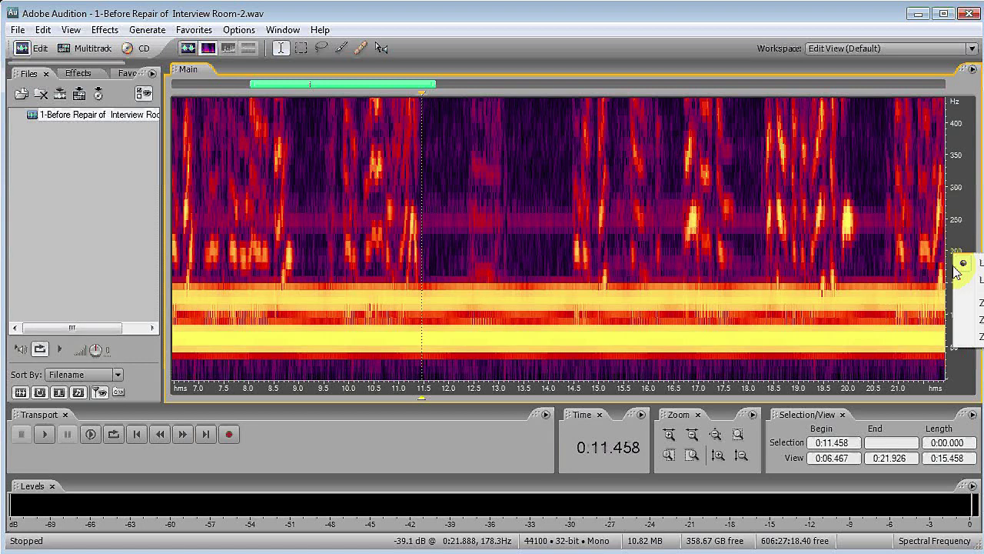
scroll(957, 307, down, 5)
drag(293, 373, 315, 377)
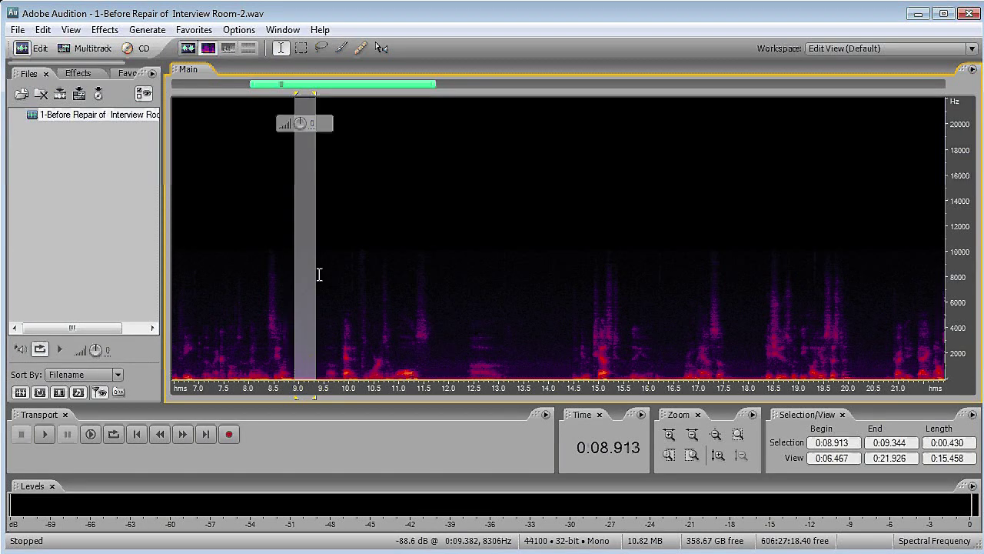
key(space)
key(space)
key(space)
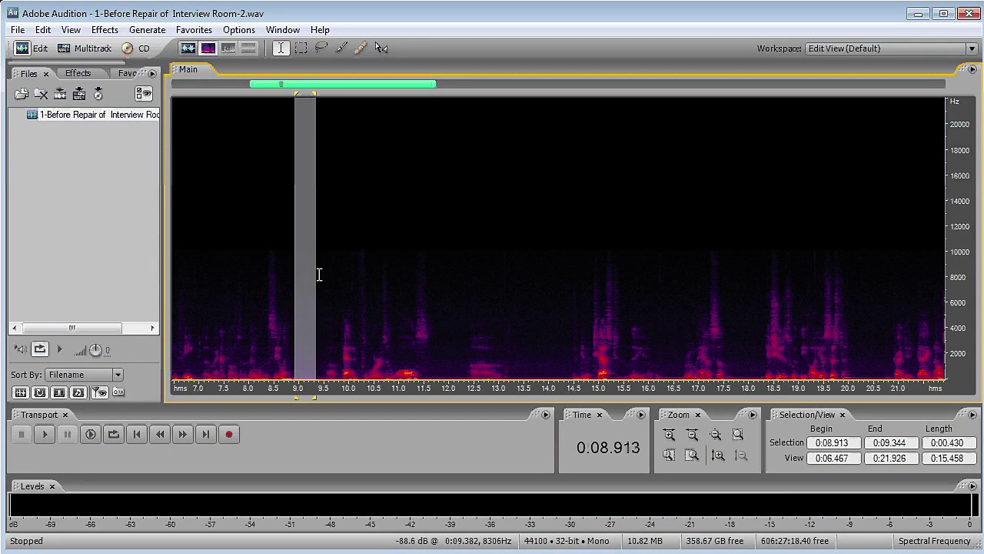
key(space)
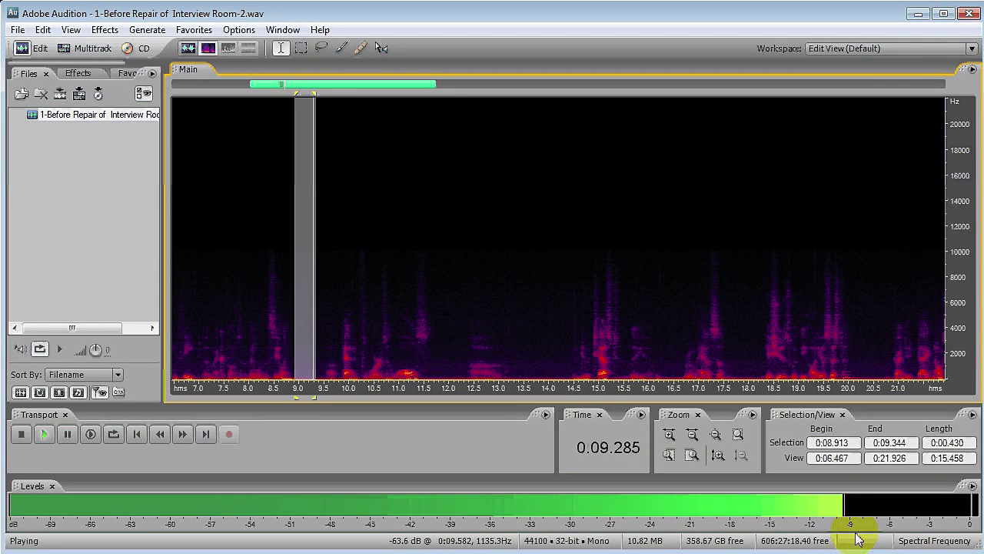
key(space)
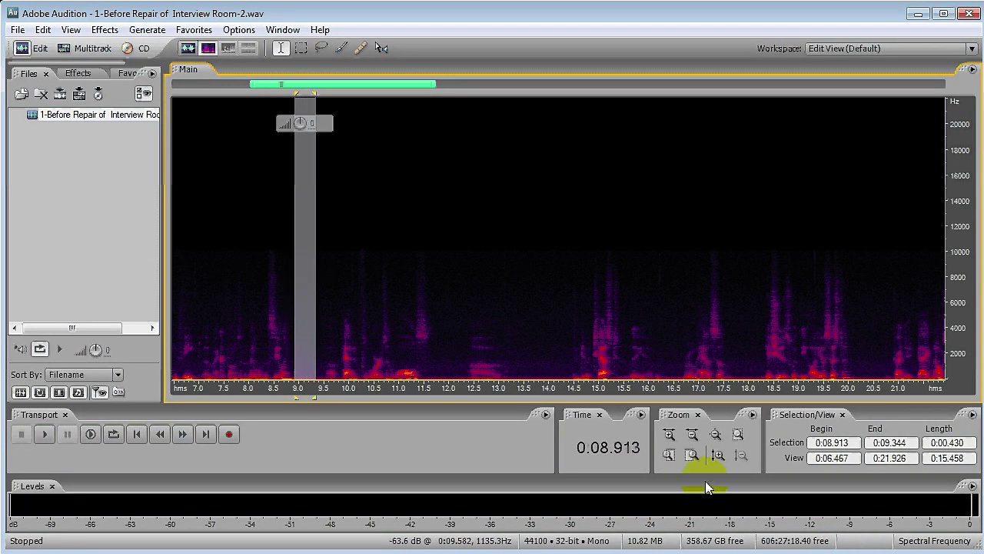
Step: Capture a noise reduction profile from the selected 0.430-second gap via Effects > Restoration
click(99, 32)
mouse_move(146, 194)
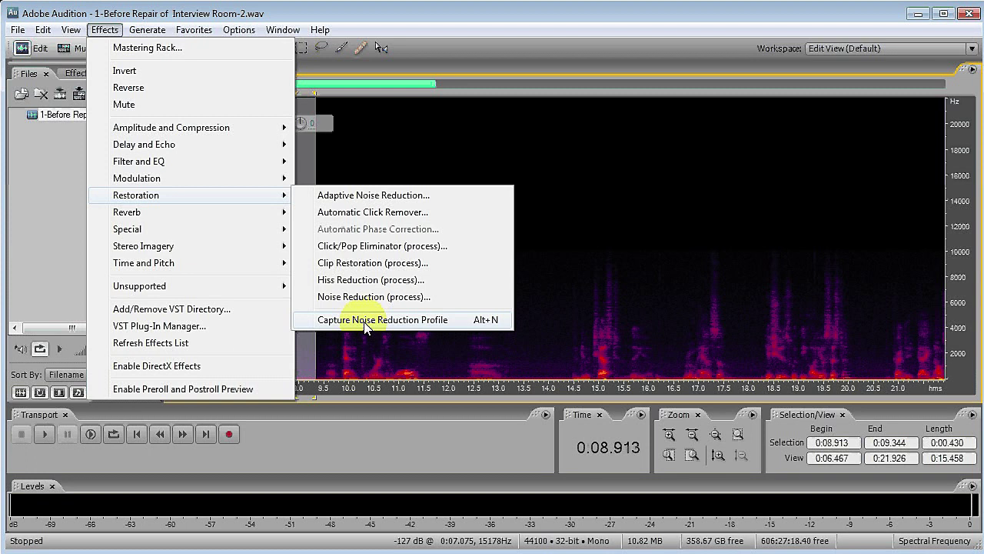
click(365, 326)
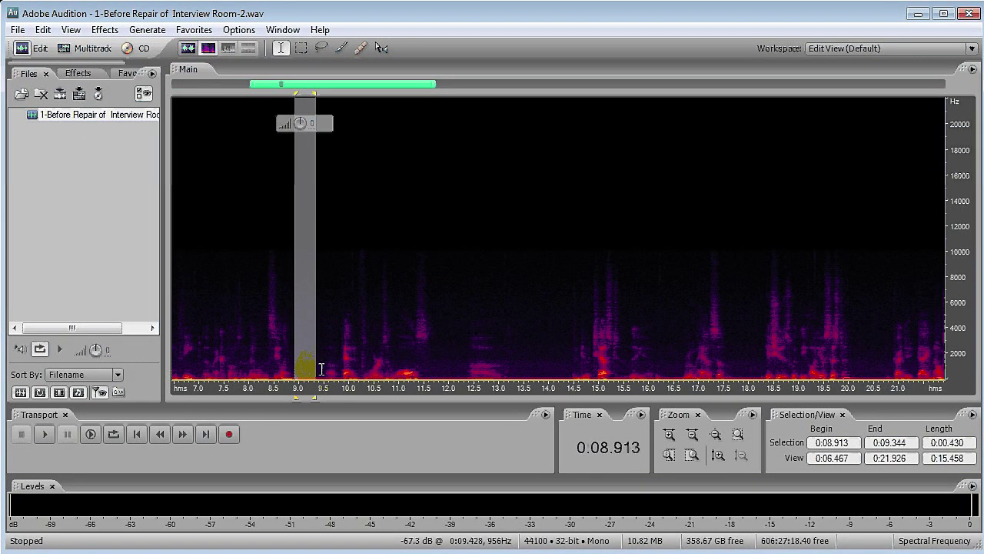
Step: Open the Noise Reduction (process) dialog and move it up and left
click(105, 31)
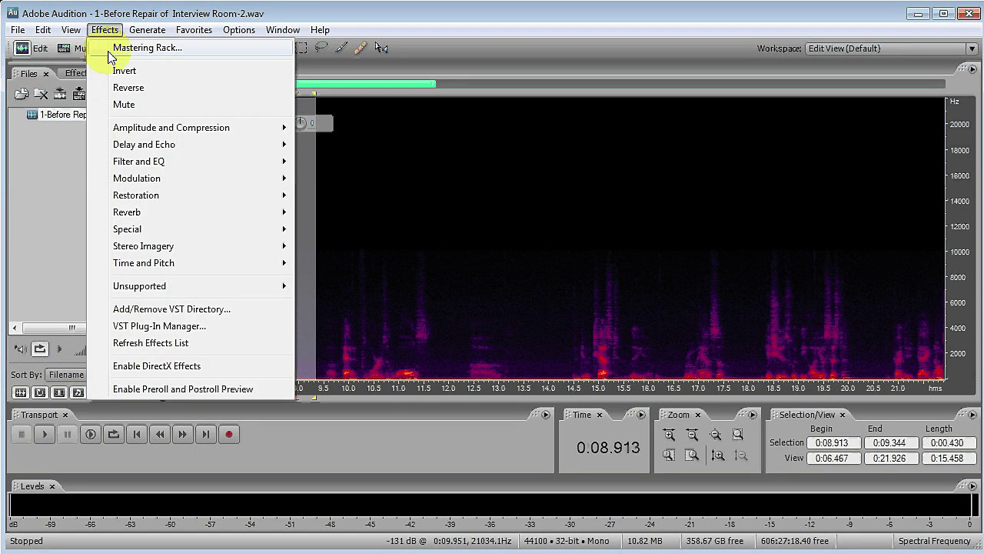
mouse_move(137, 197)
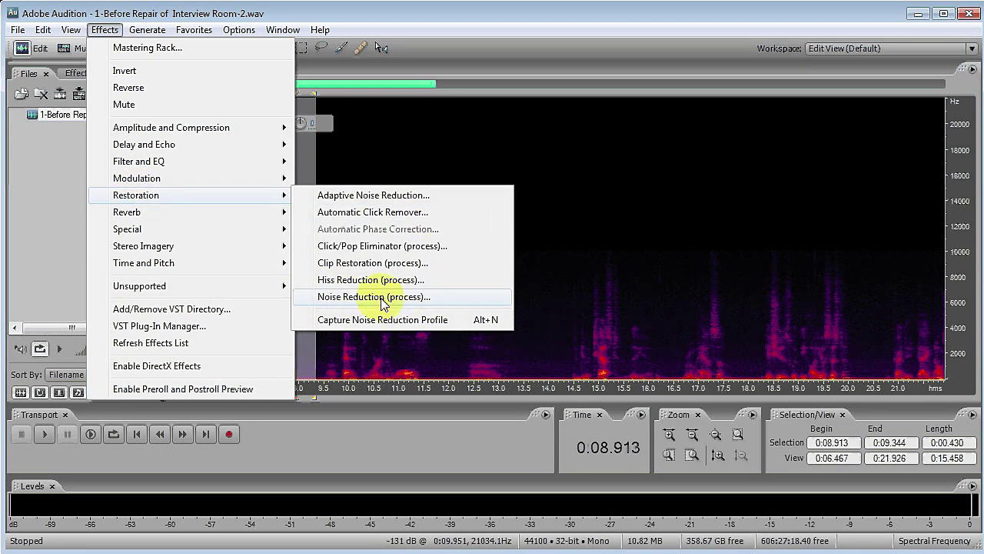
click(401, 303)
drag(406, 95, 354, 26)
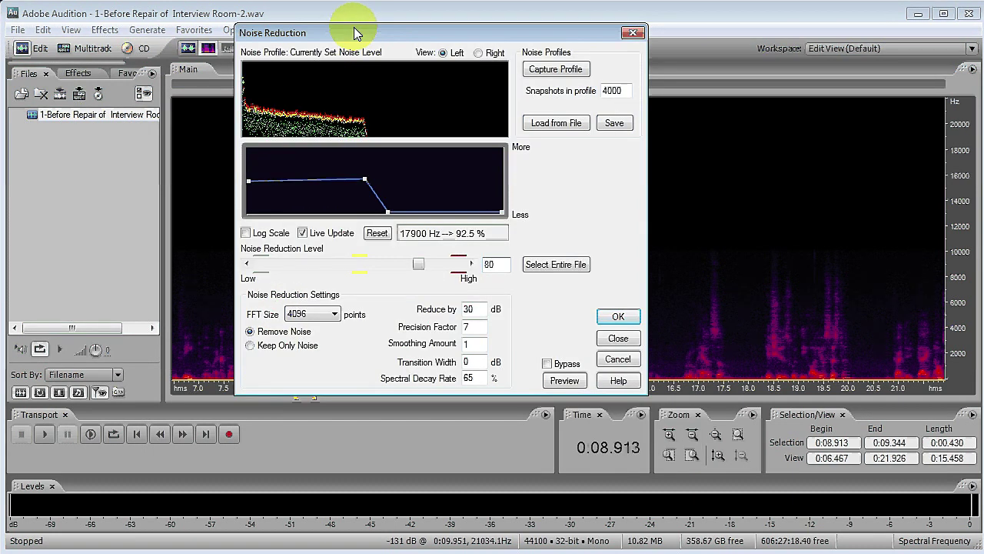
Step: Reset the reduction curve and reshape it to drop to -100% above about 9500 Hz
click(377, 233)
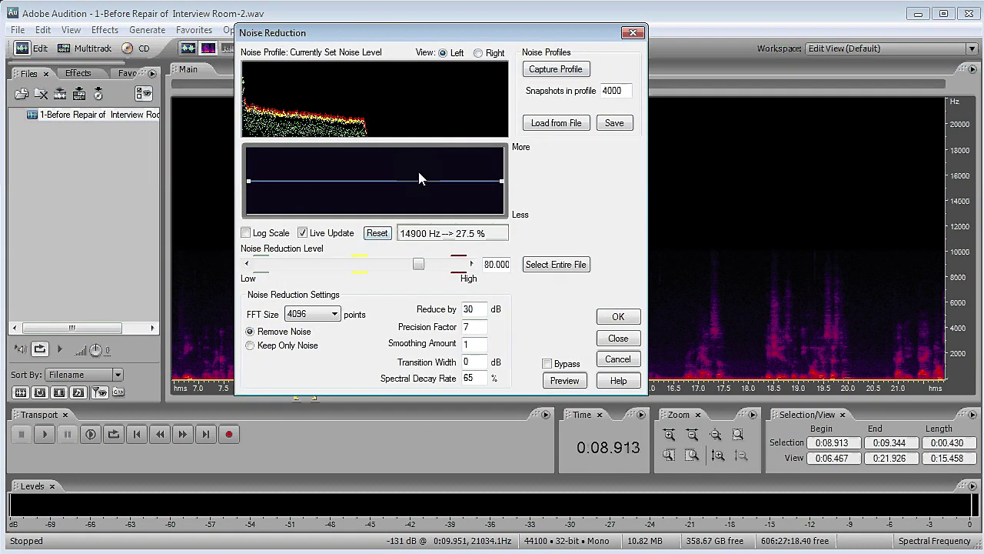
click(376, 183)
drag(376, 183, 372, 211)
click(358, 183)
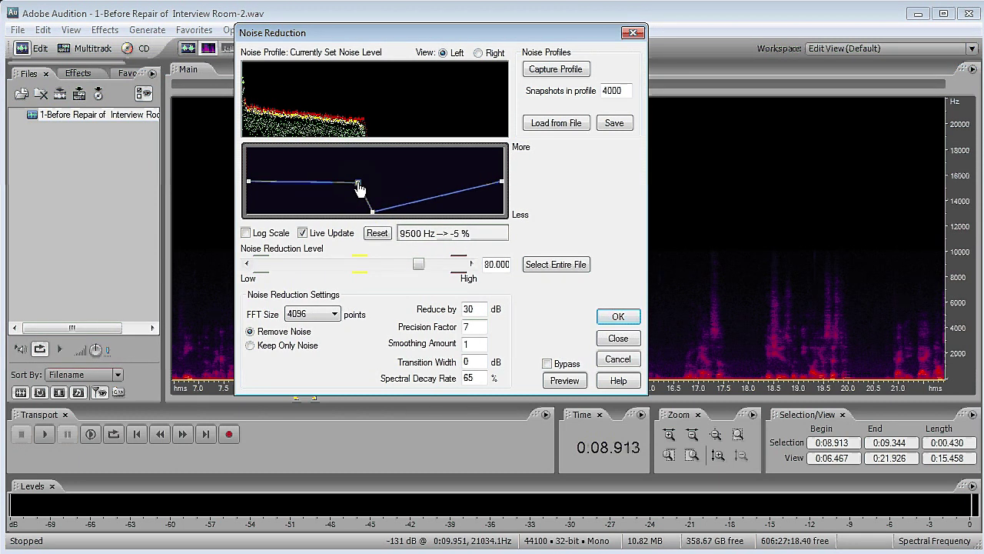
drag(502, 181, 501, 221)
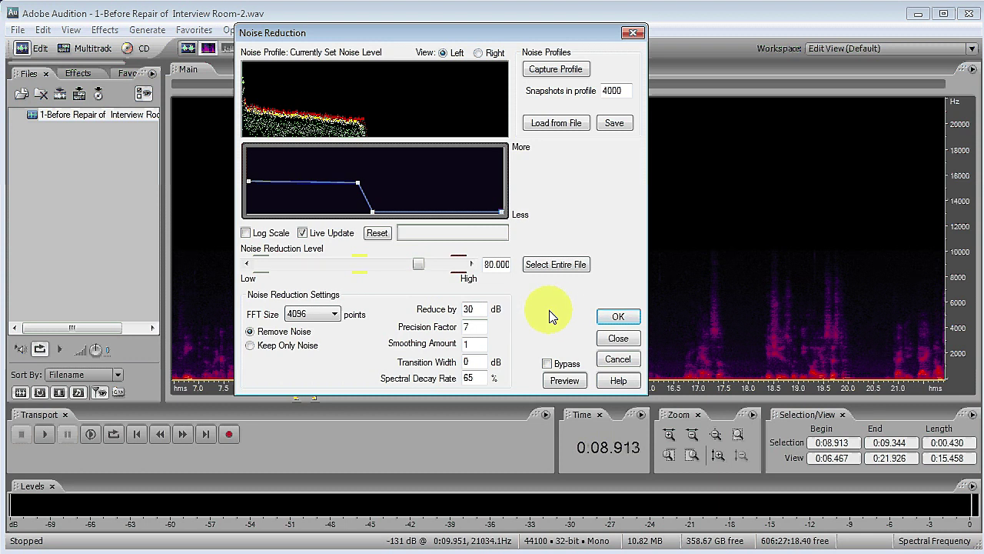
click(620, 321)
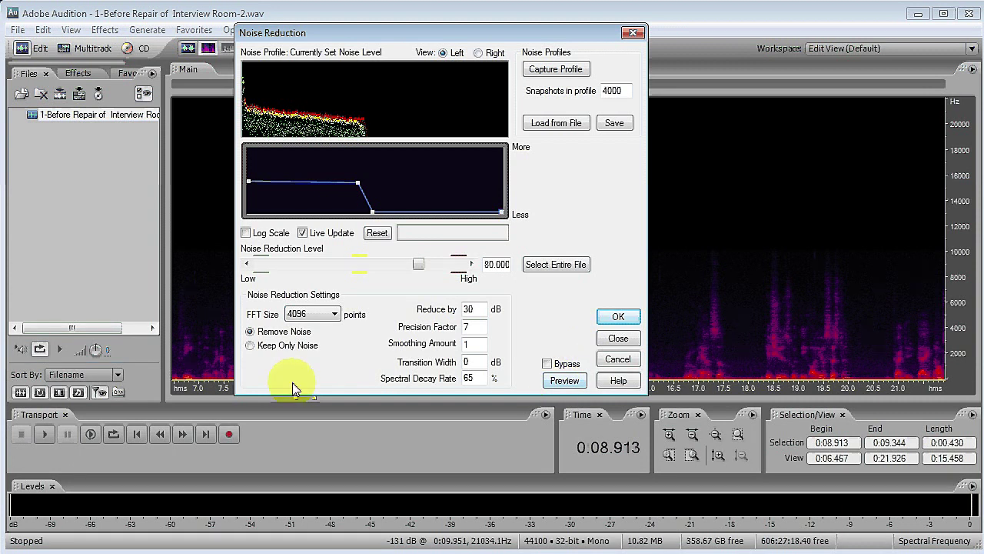
Step: Preview Noise Reduction with Keep Only Noise, then apply it to the whole 1:04.332 recording
click(563, 382)
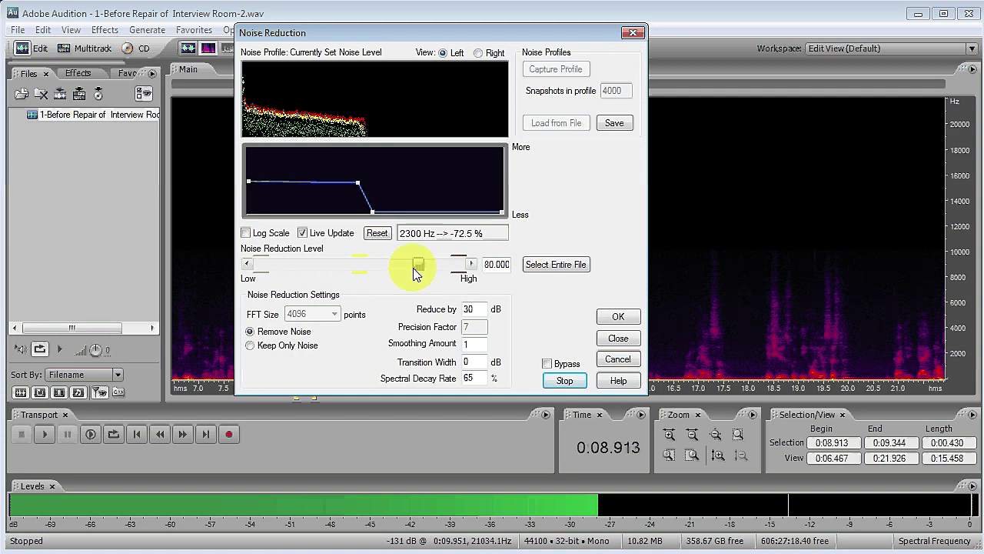
click(251, 345)
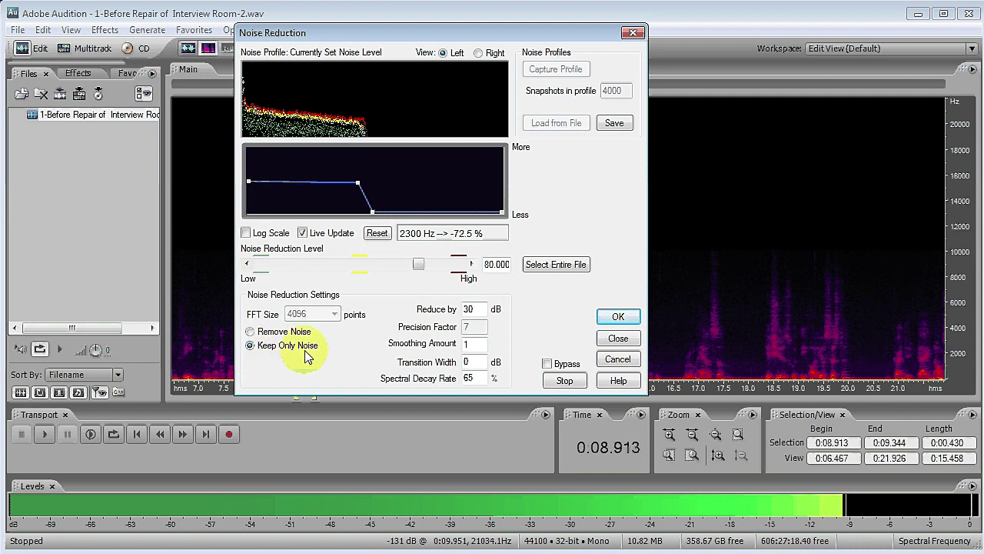
click(564, 380)
click(618, 316)
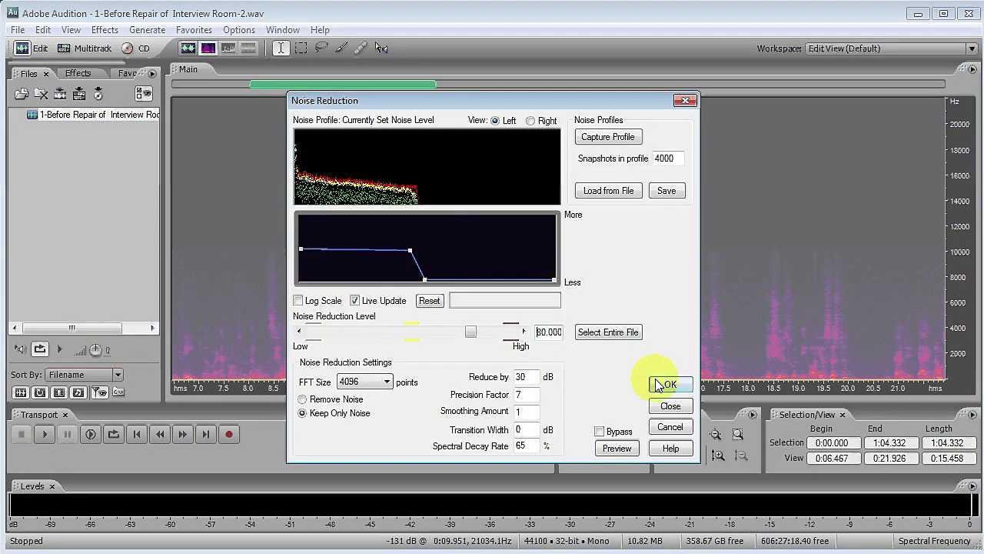
click(671, 386)
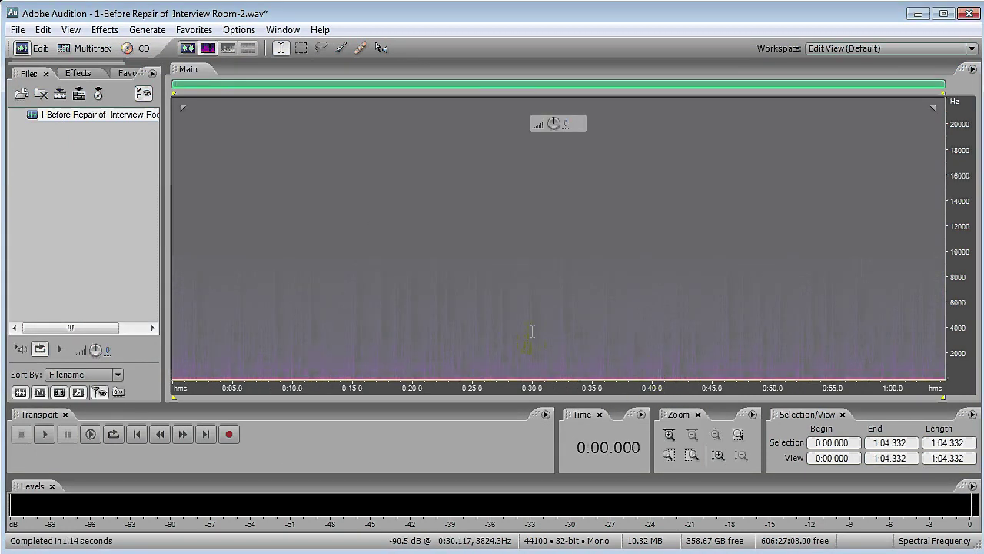
Step: Zoom into 21–32 s and play the processed recording from 0:23.583
scroll(511, 296, up, 1)
scroll(508, 289, up, 1)
key(space)
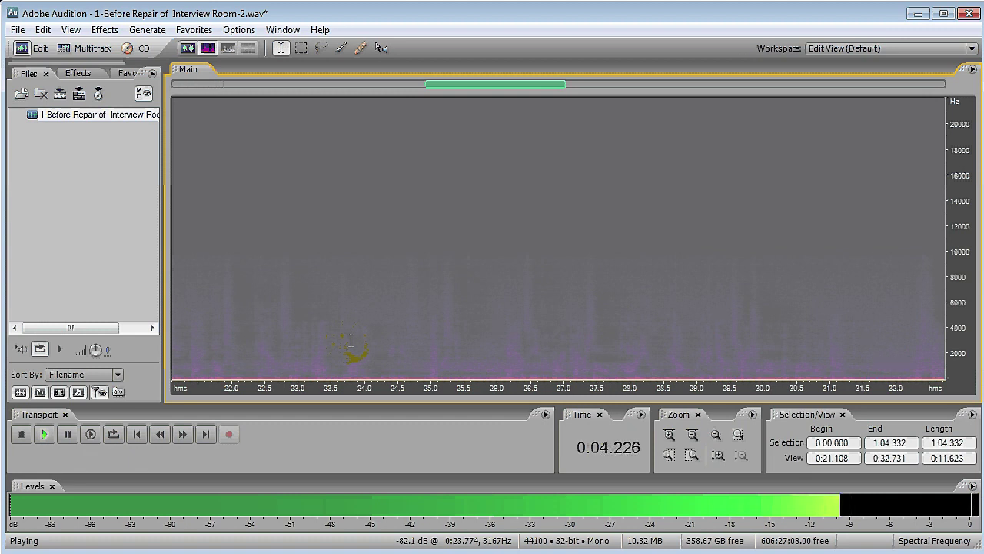
click(339, 340)
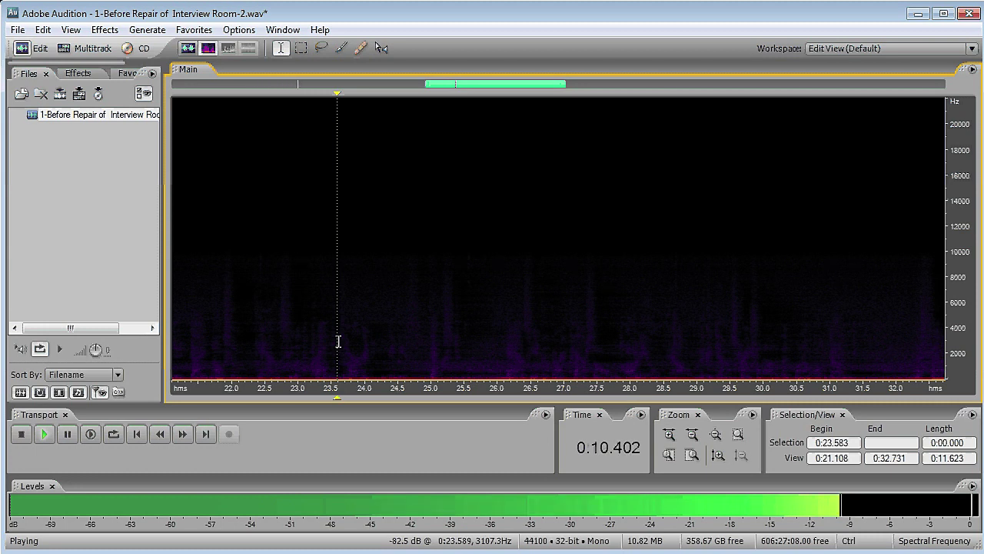
Step: Stop playback, undo the Keep Only Noise result, and select the whole recording
key(space)
key(ctrl+z)
double_click(338, 340)
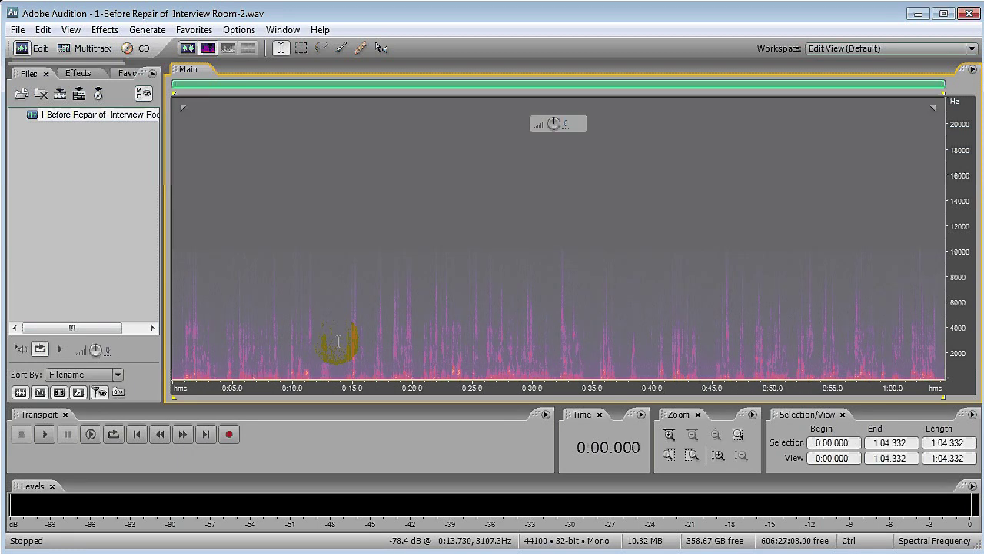
Step: Apply Noise Reduction in Remove Noise mode to the entire recording
click(105, 29)
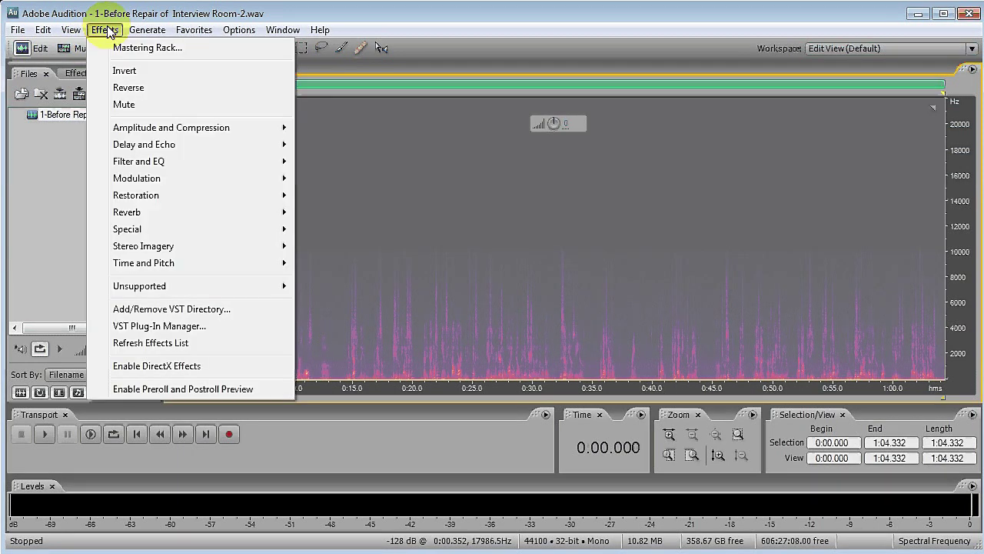
mouse_move(136, 197)
click(353, 296)
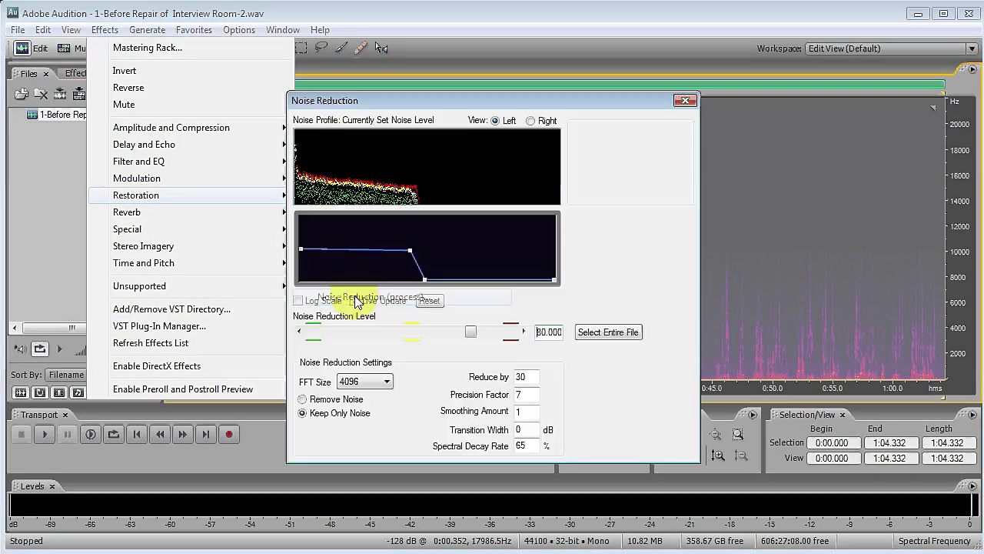
click(303, 399)
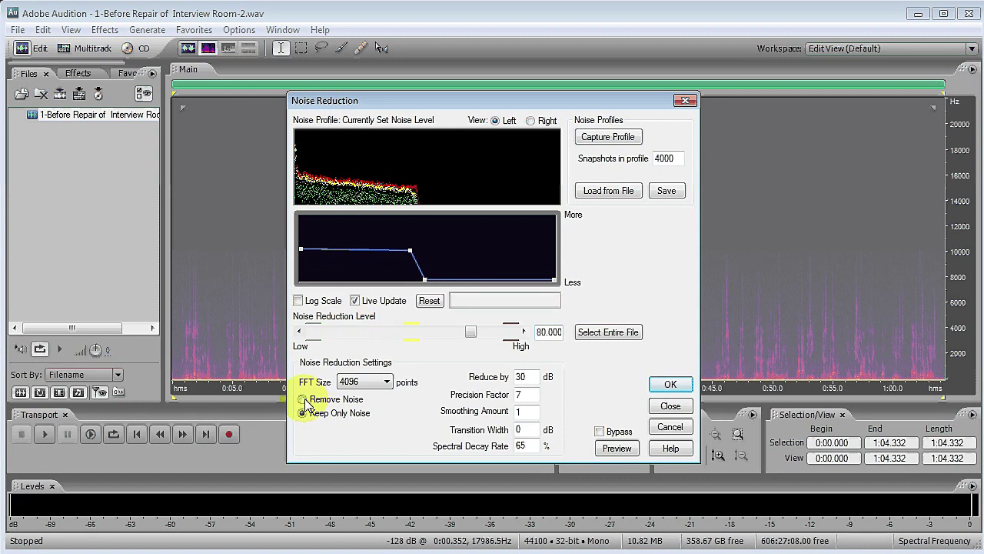
click(671, 386)
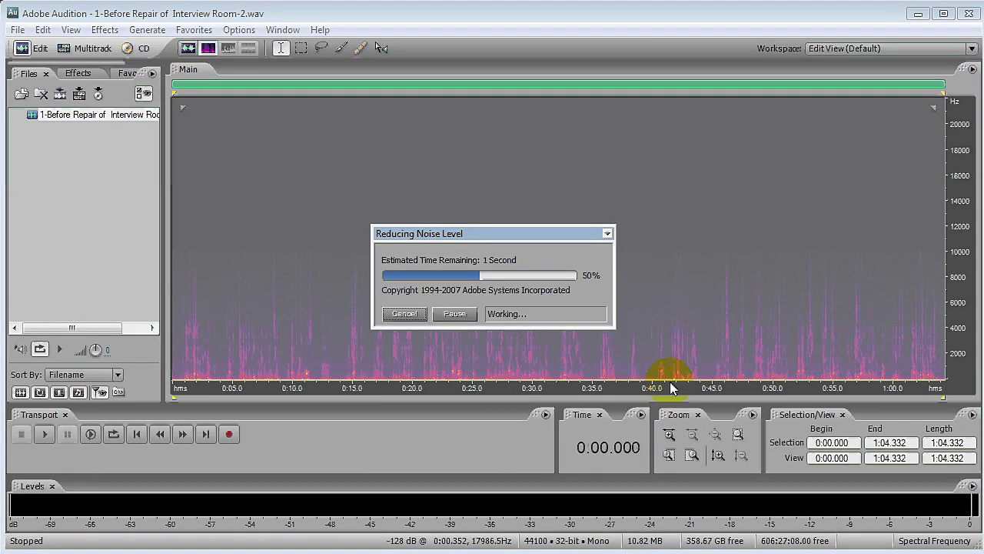
Step: Play the cleaned interview from 0:13.634, then zoom the spectrogram to 0–1450 Hz
click(336, 374)
key(space)
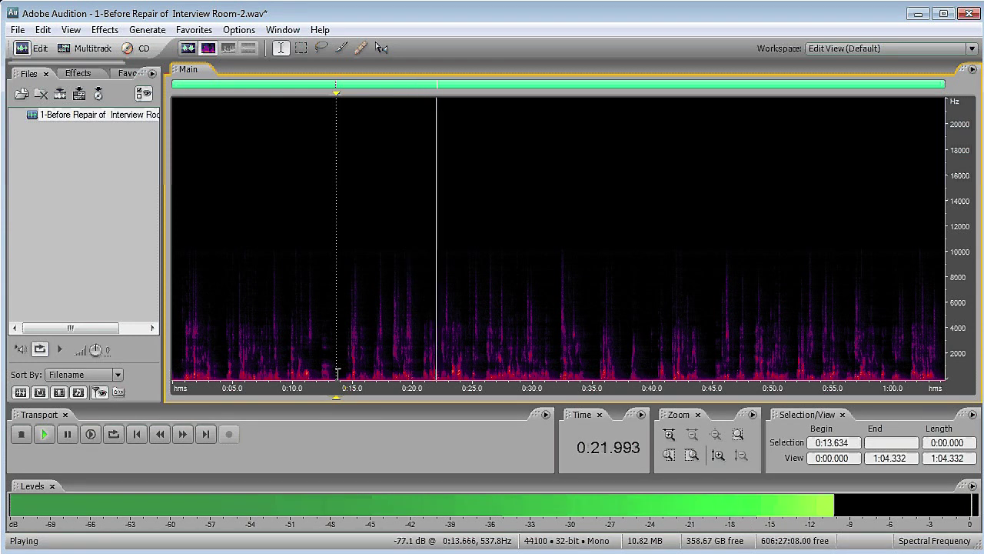
key(space)
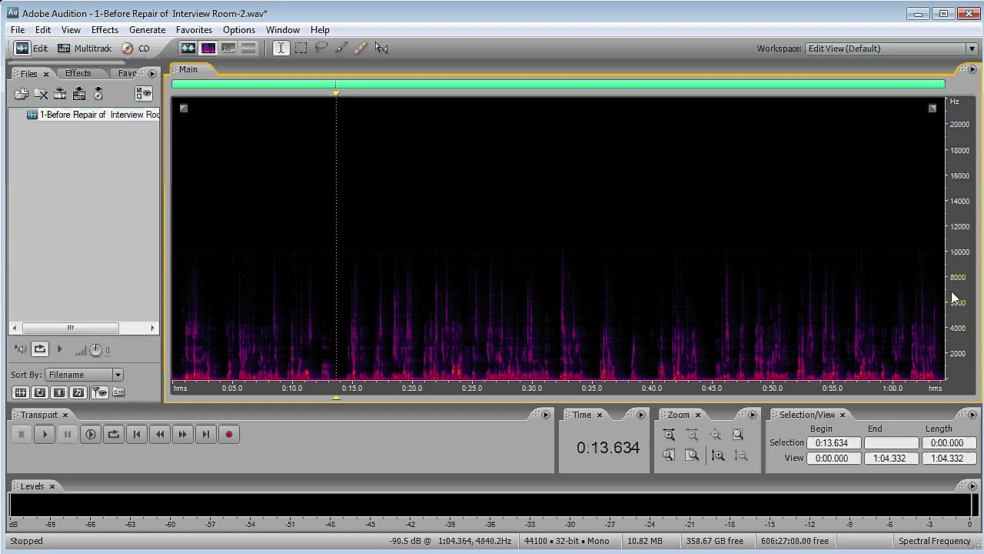
drag(956, 299, 966, 424)
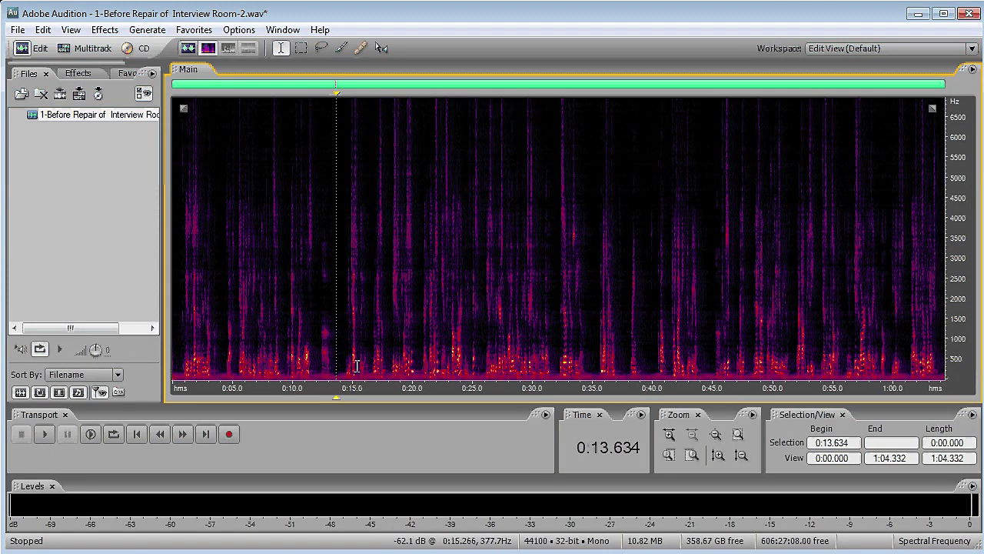
drag(956, 317, 964, 416)
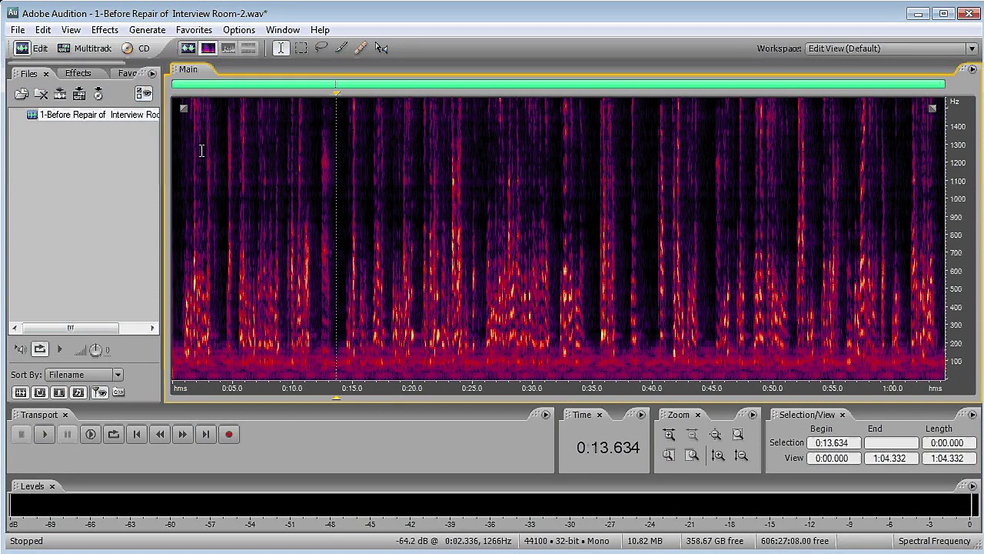
Step: Return to Waveform view, select everything, and redo the Noise Reduction
click(189, 48)
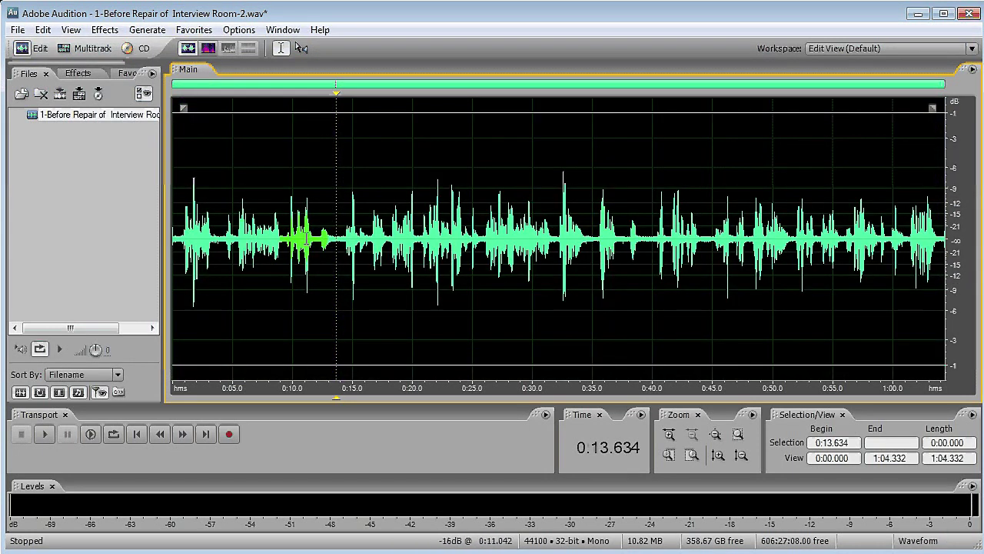
key(ctrl+a)
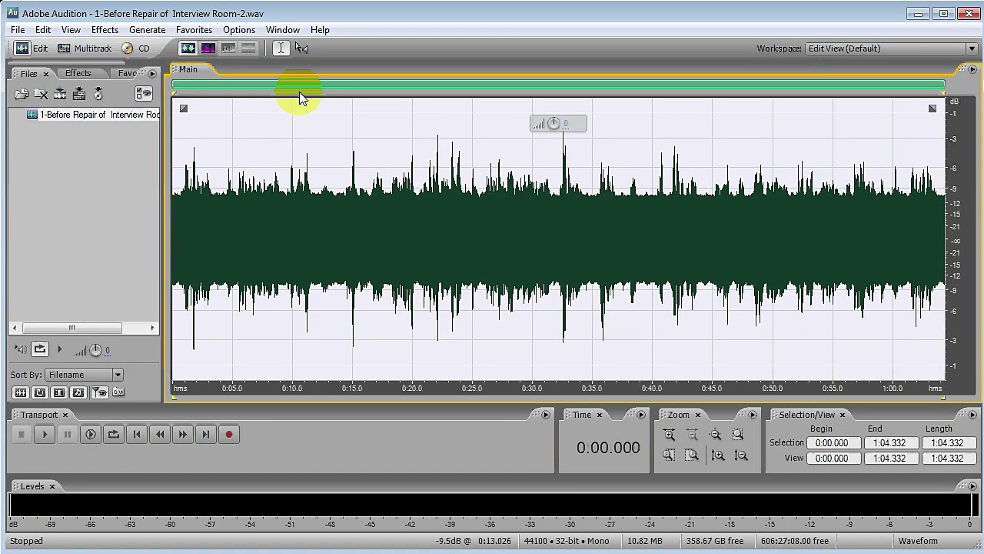
click(44, 30)
click(65, 64)
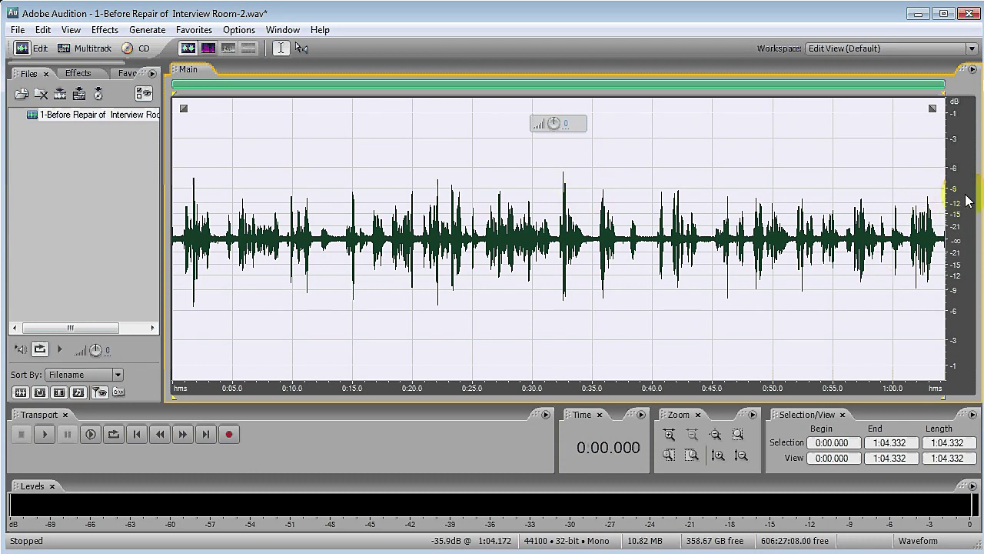
Step: Raise the volume about 4 dB with the level control and apply Amplify to the whole recording
drag(553, 121, 578, 124)
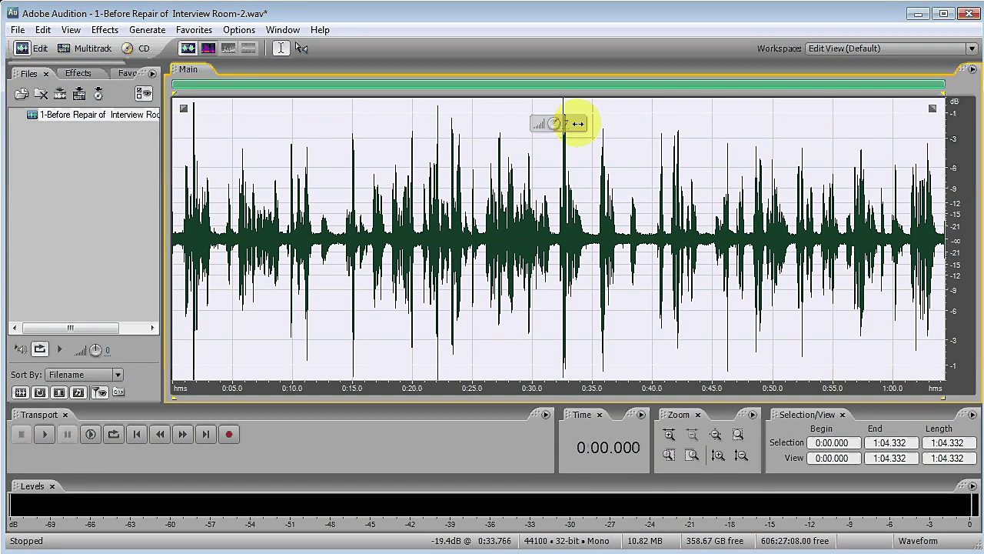
drag(578, 123, 576, 122)
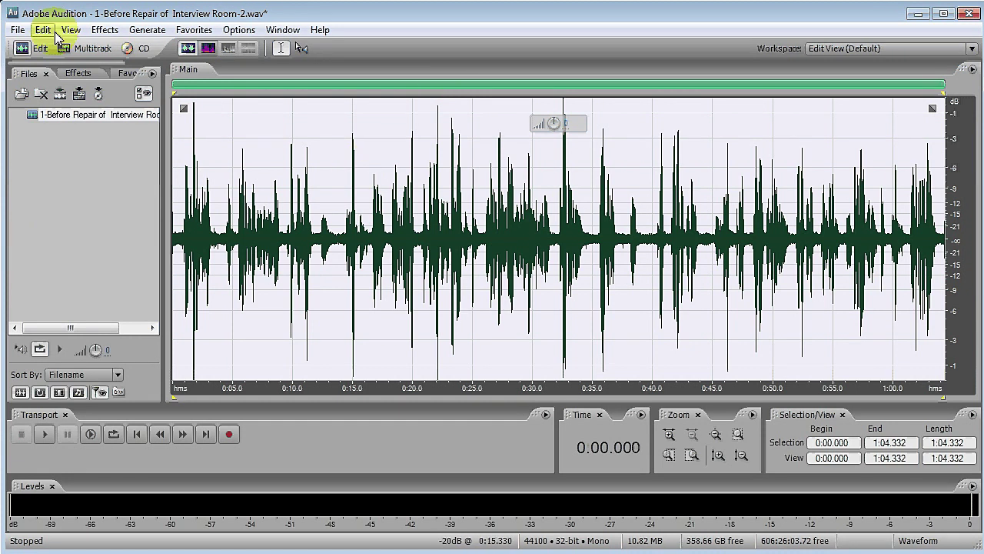
click(99, 34)
mouse_move(115, 129)
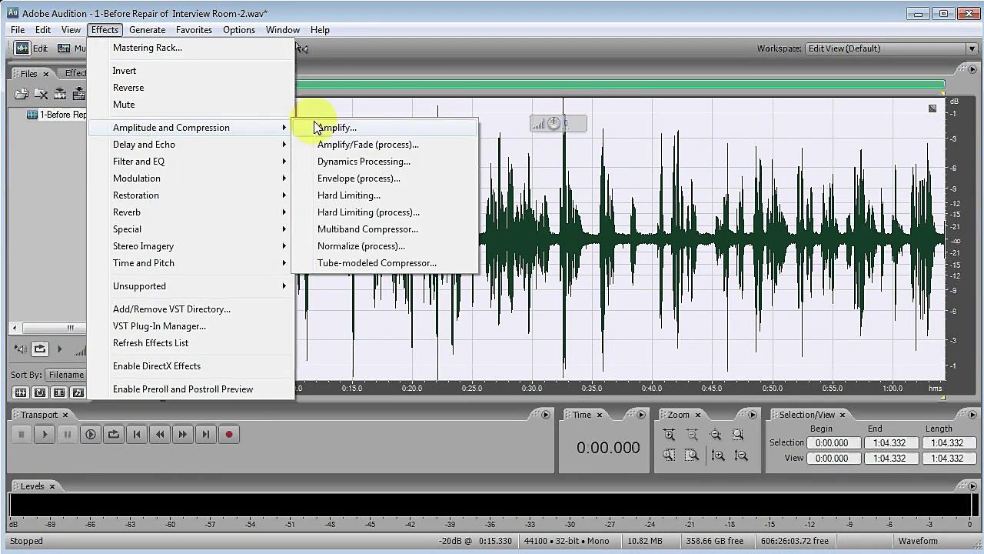
click(319, 128)
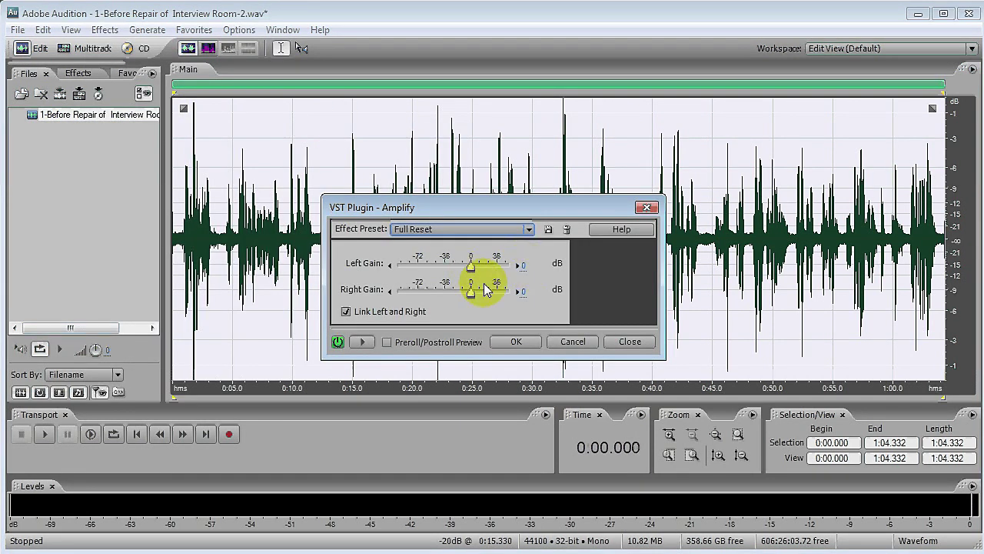
click(516, 341)
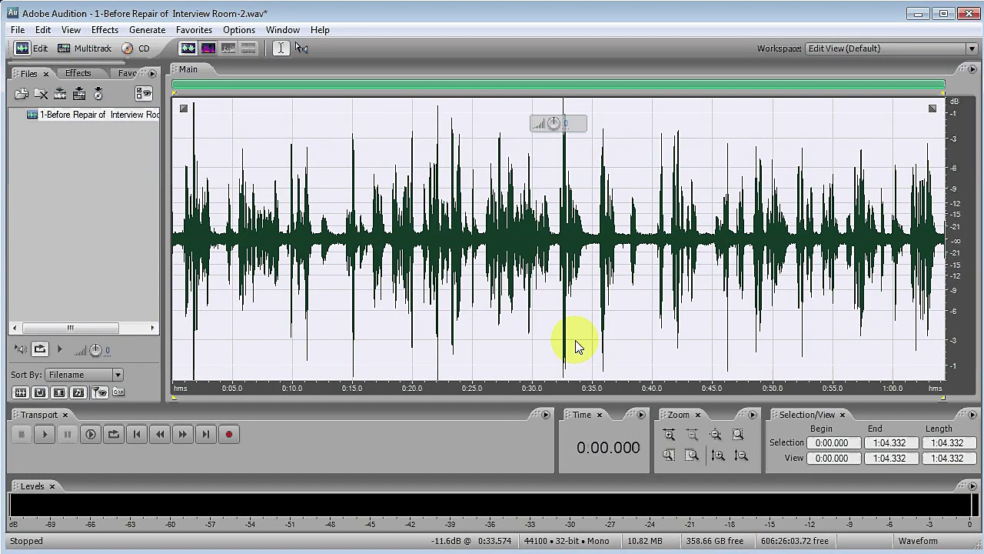
Step: Switch the boosted interview to spectral view, zoom in on time, and play from 0:14
click(207, 48)
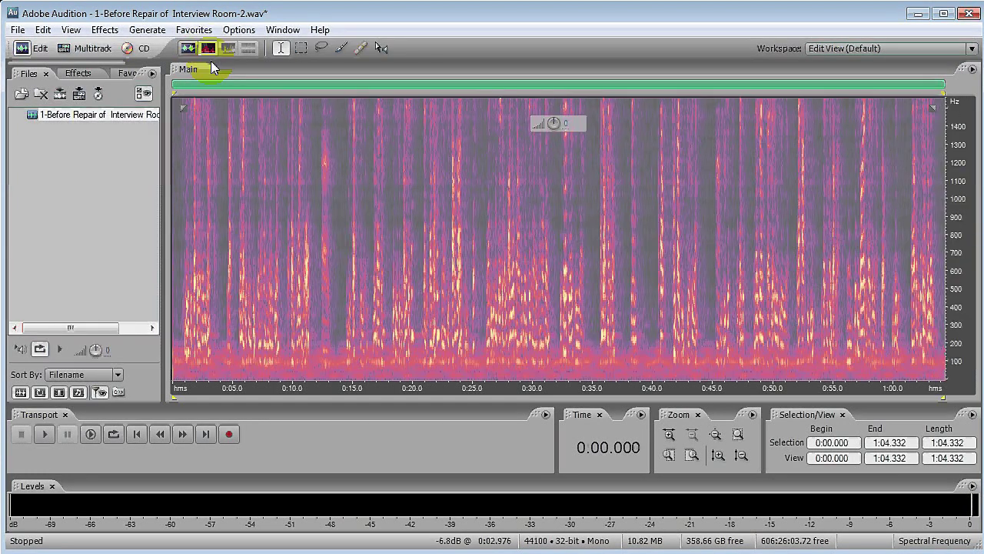
click(404, 277)
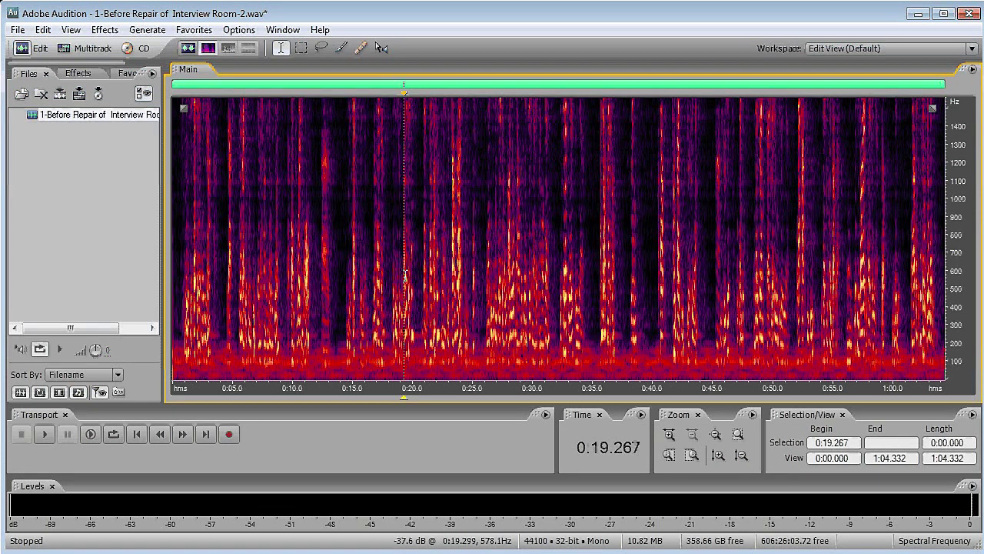
click(341, 253)
scroll(342, 253, up, 1)
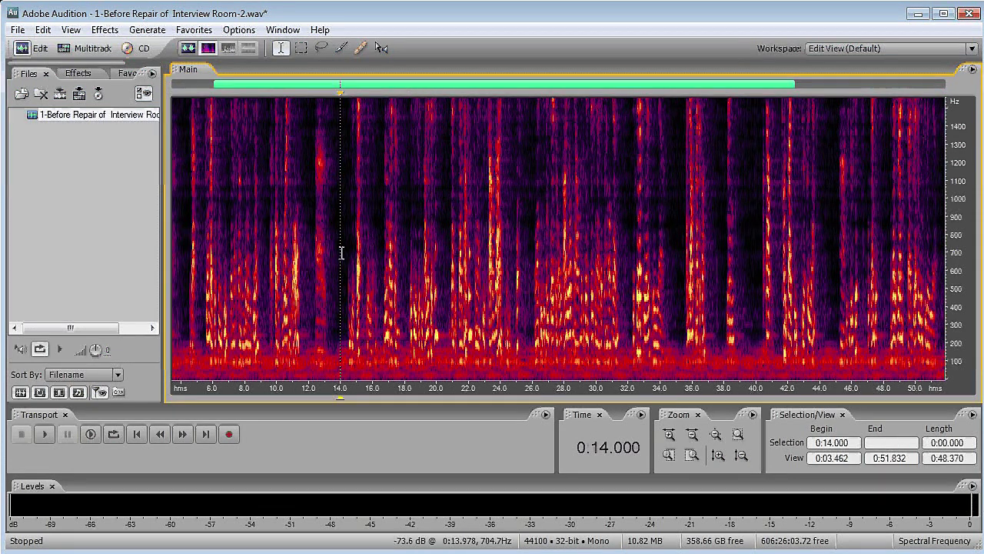
scroll(341, 253, up, 4)
key(space)
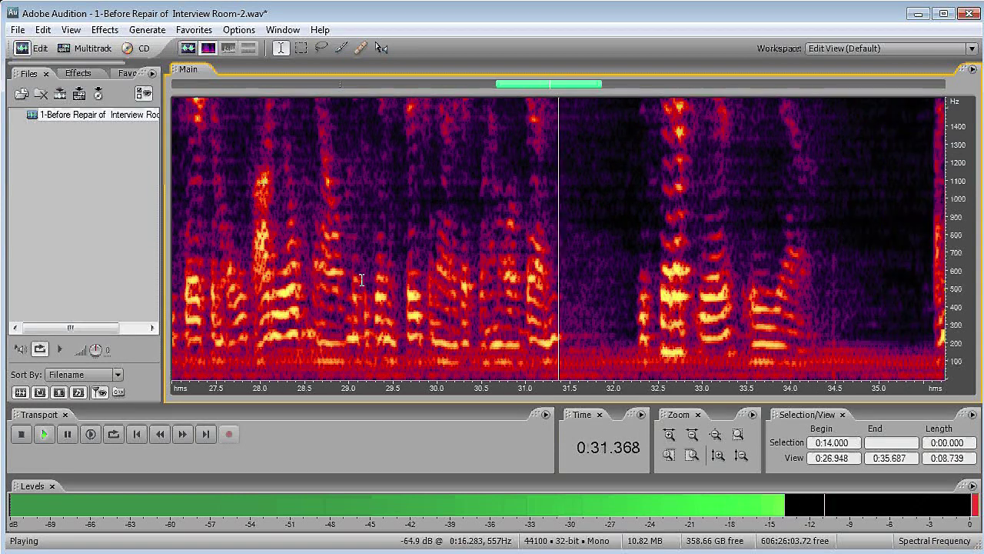
key(space)
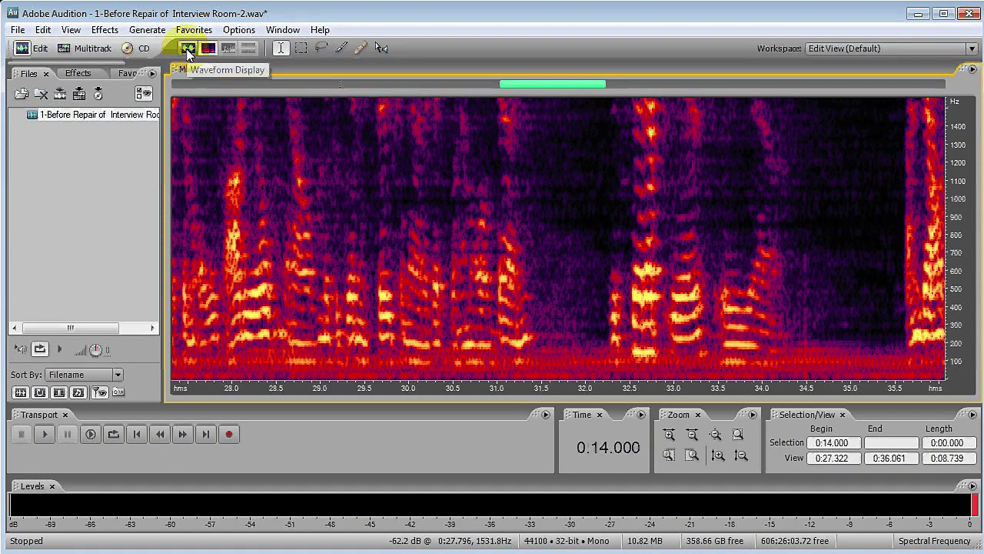
Step: Close the repaired interview and play through 3-Fixed Hardwre Room Audio Test.wav
click(17, 29)
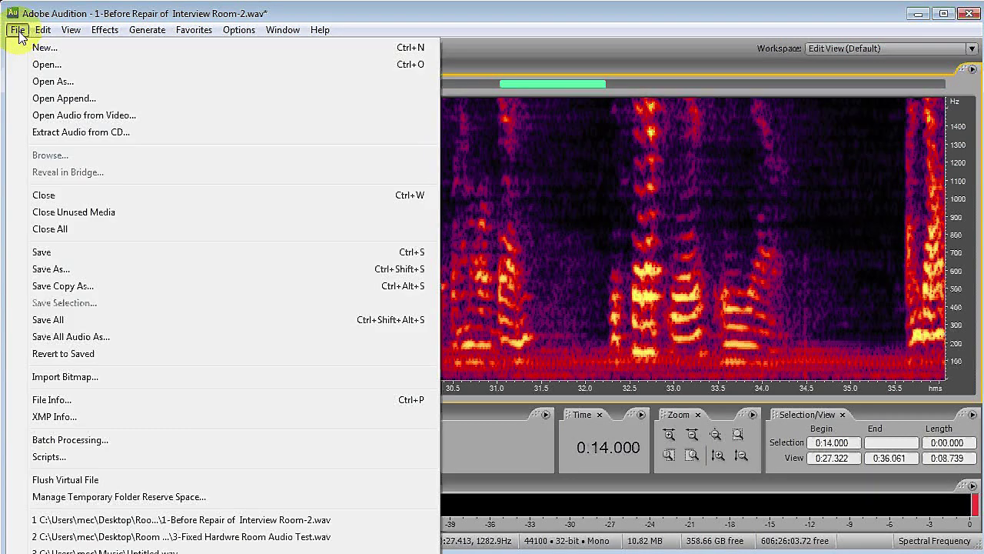
click(46, 194)
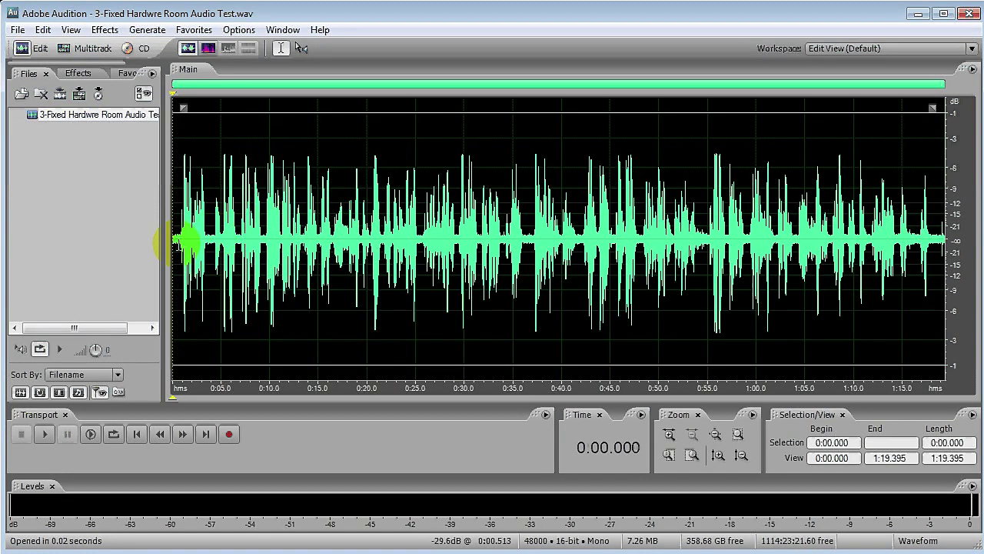
click(177, 245)
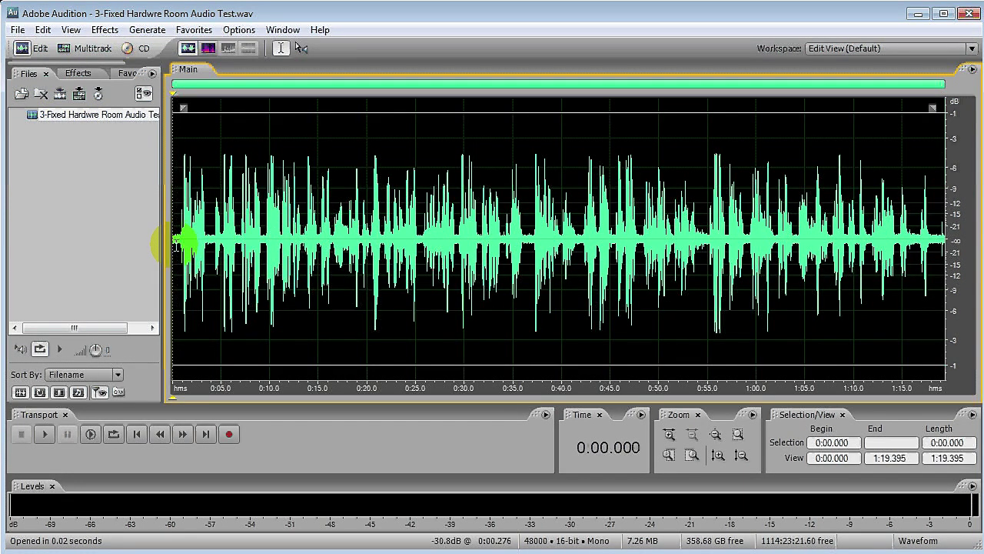
key(space)
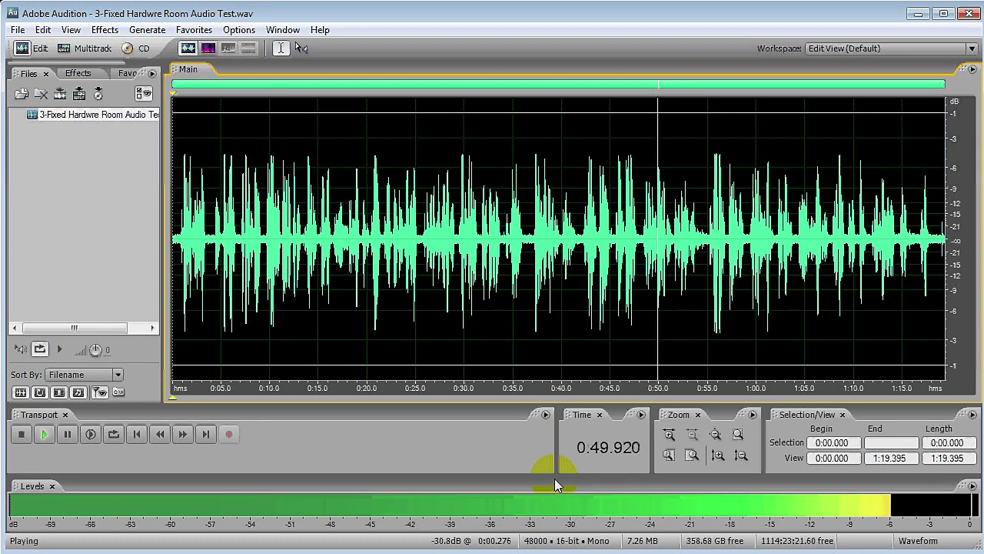
key(space)
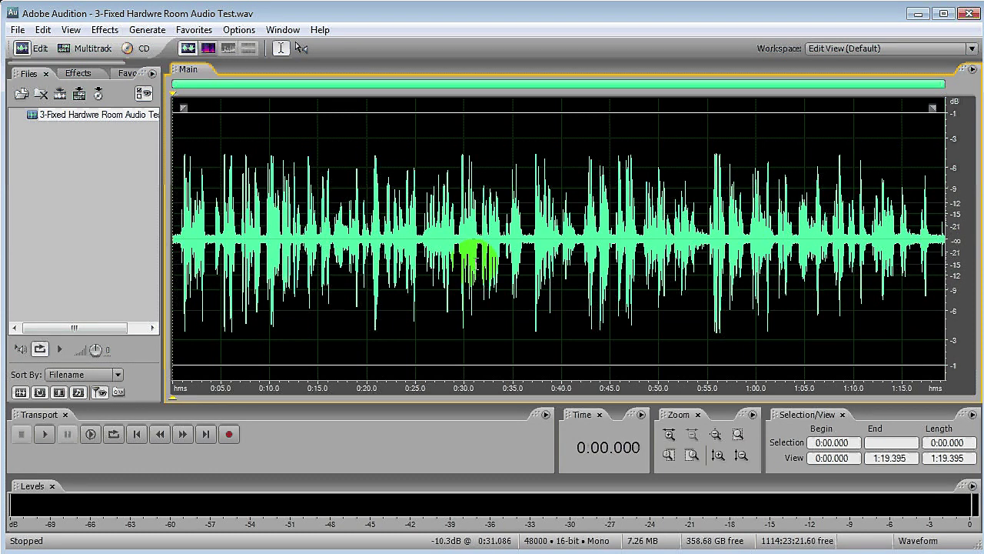
Step: View the fixed-room recording's spectrogram zoomed below about 500 Hz, then return to its waveform
click(207, 49)
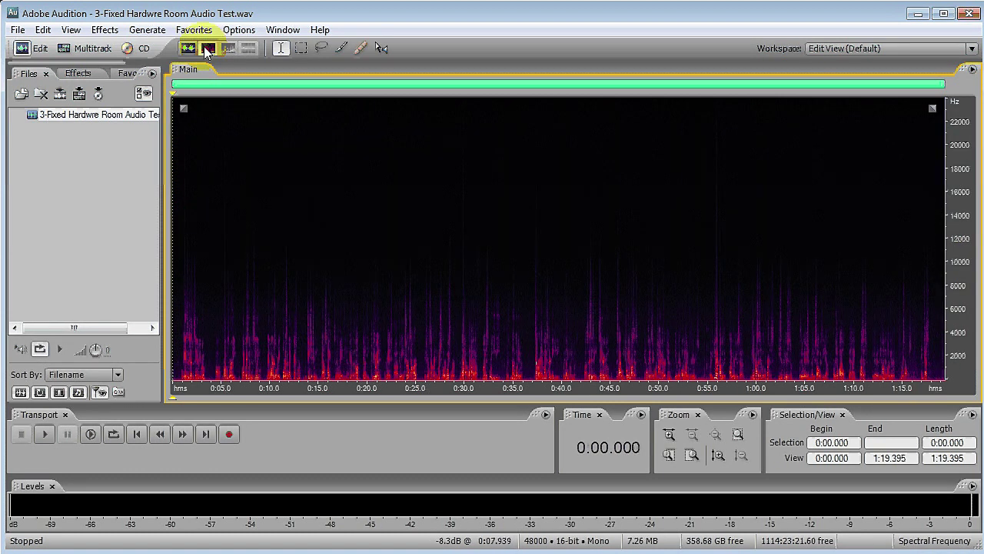
drag(960, 335, 958, 409)
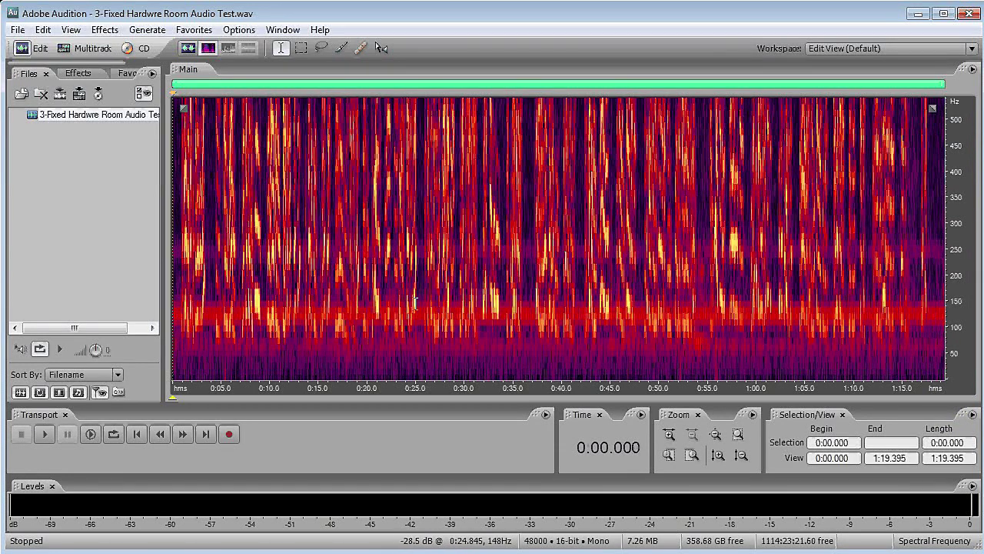
click(187, 47)
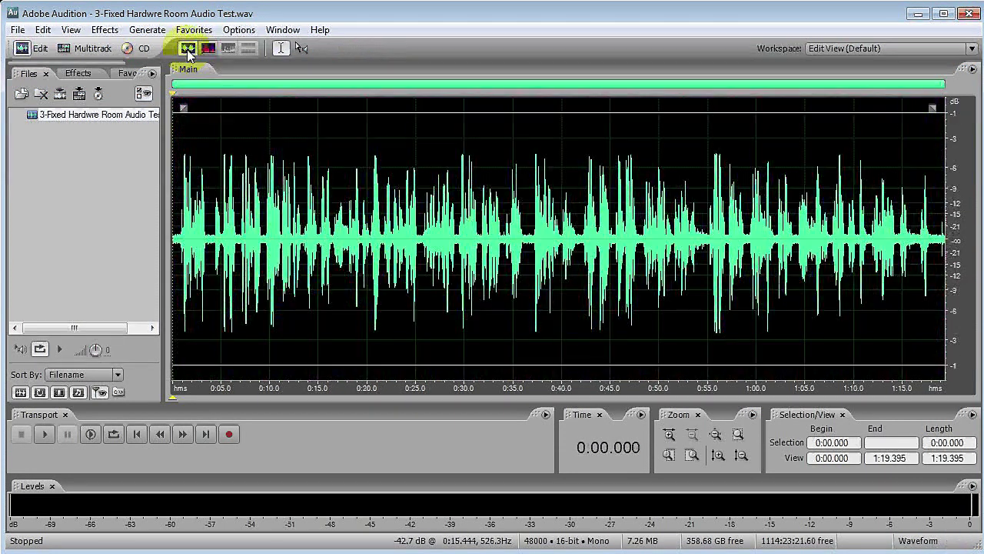